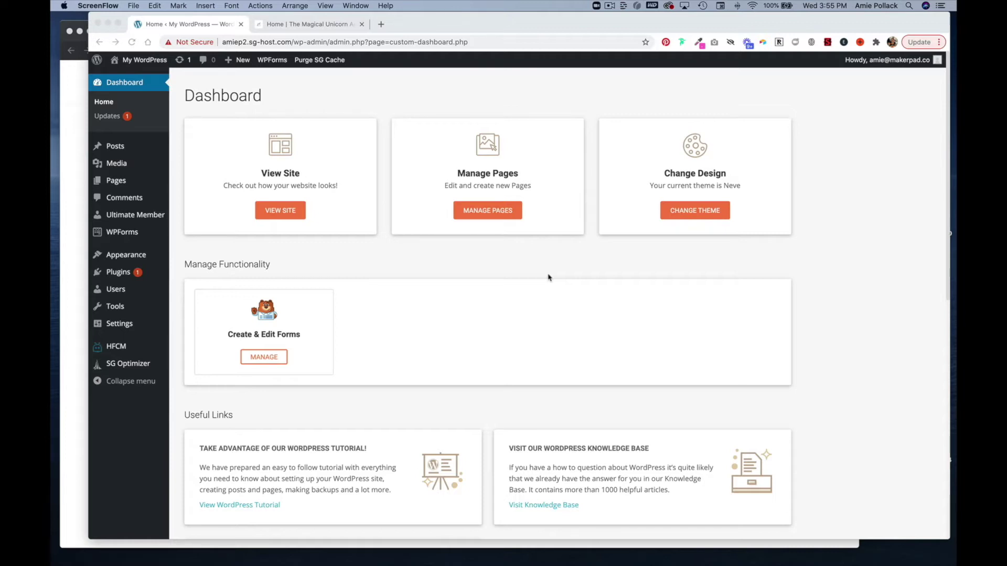
Search plugins for 'wp oauth', then install and activate WP OAuth Server
click(126, 275)
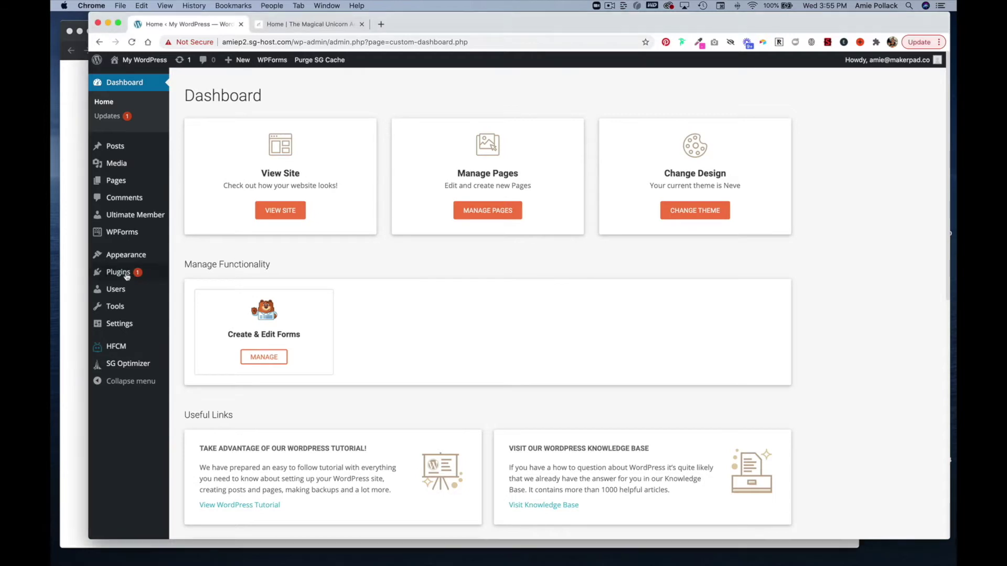
click(126, 275)
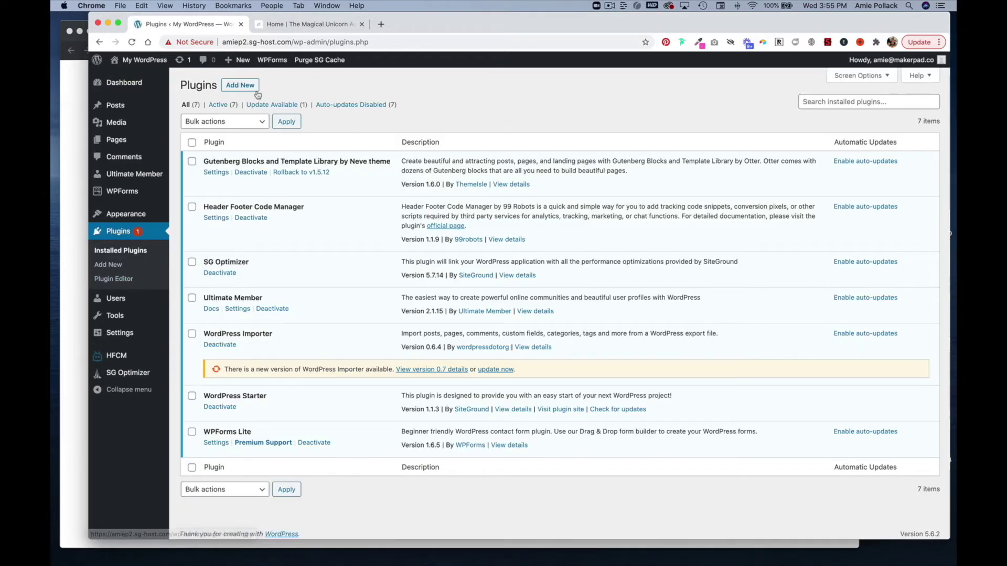
click(251, 89)
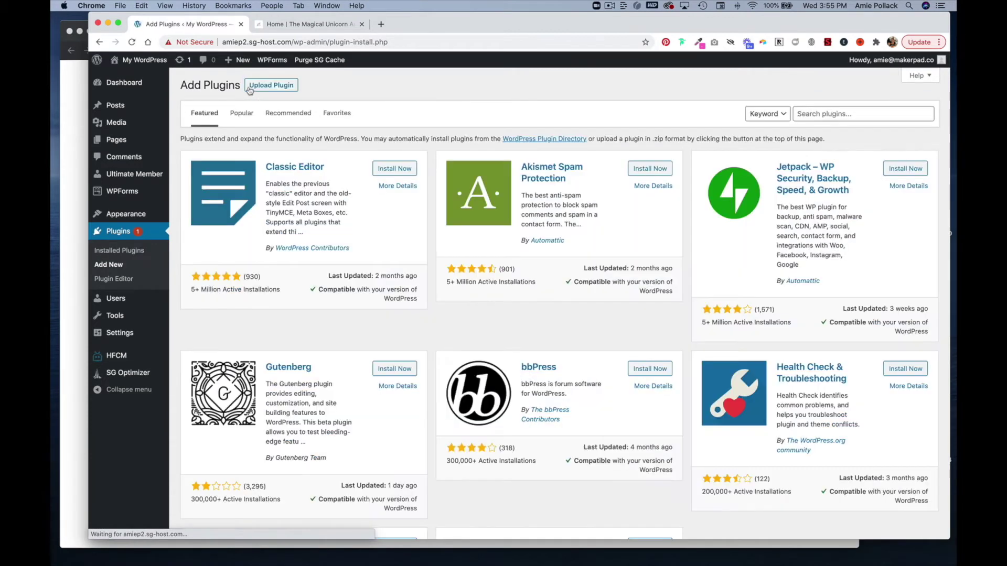
click(846, 116)
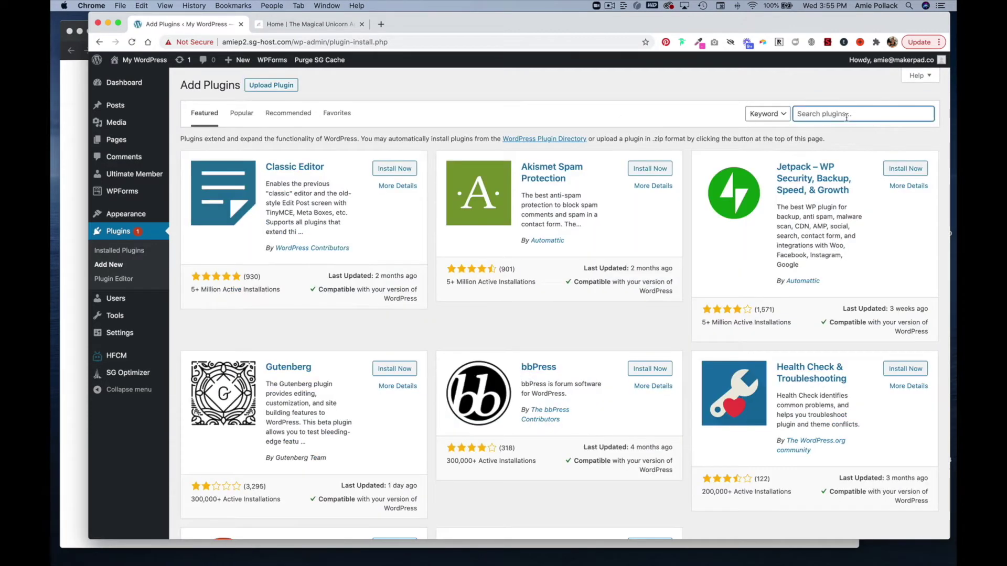
text(wp oauth)
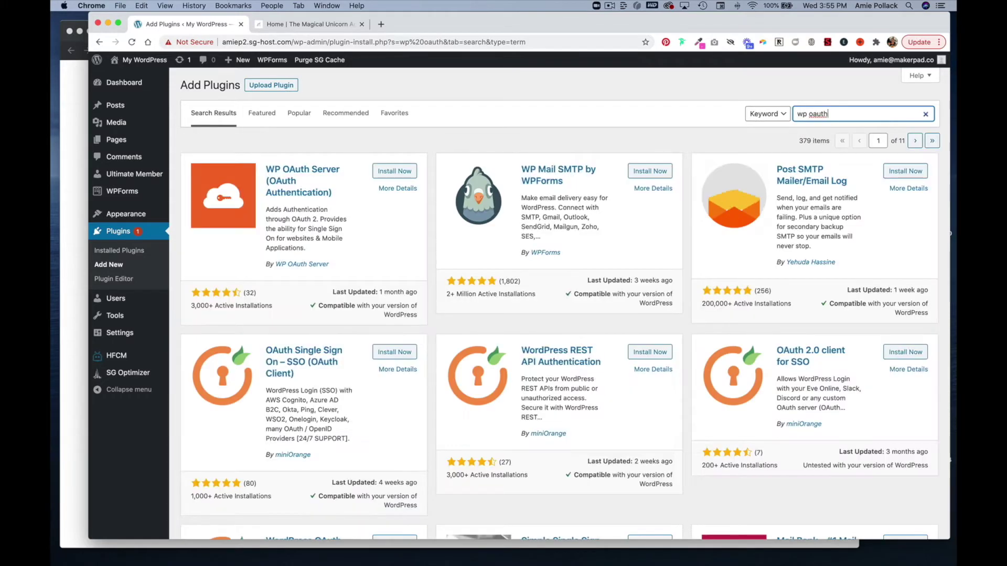
click(395, 172)
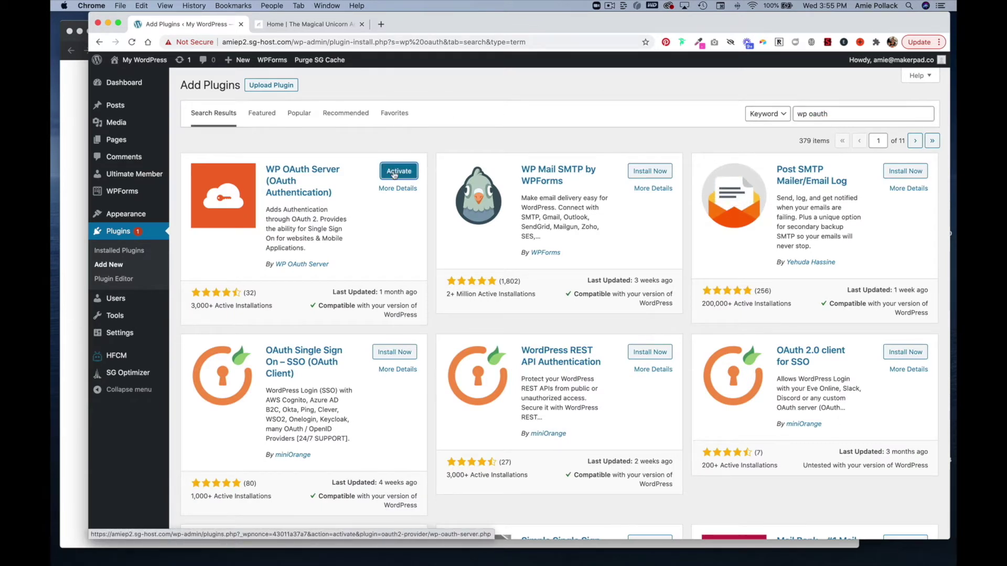
click(394, 173)
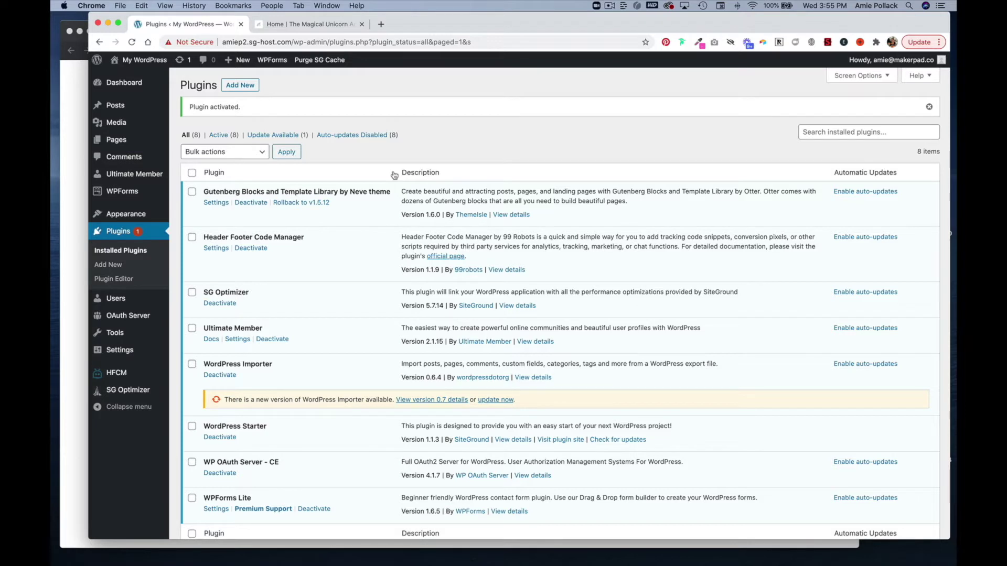
click(137, 318)
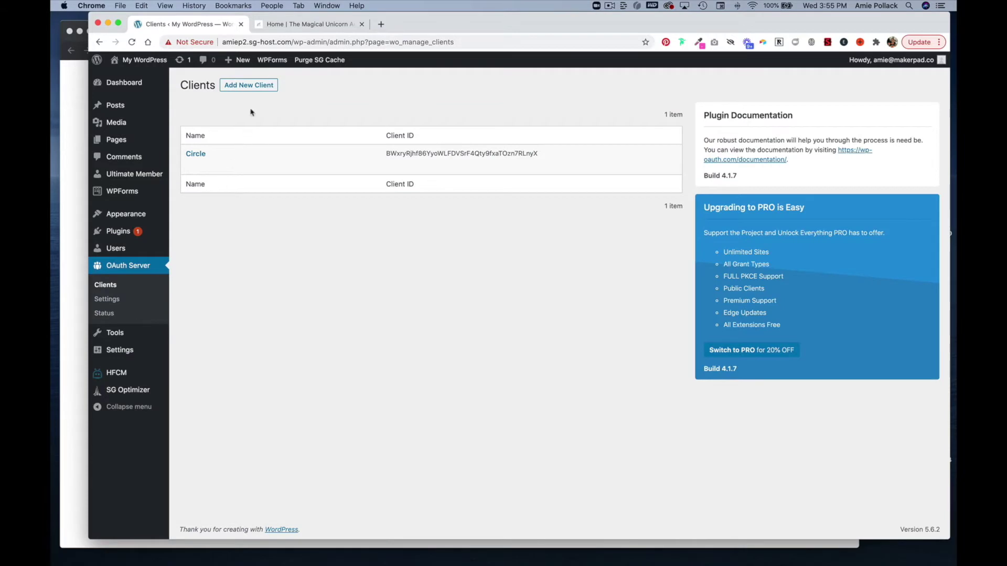
Add a new OAuth Server client named 'Circle'
click(253, 89)
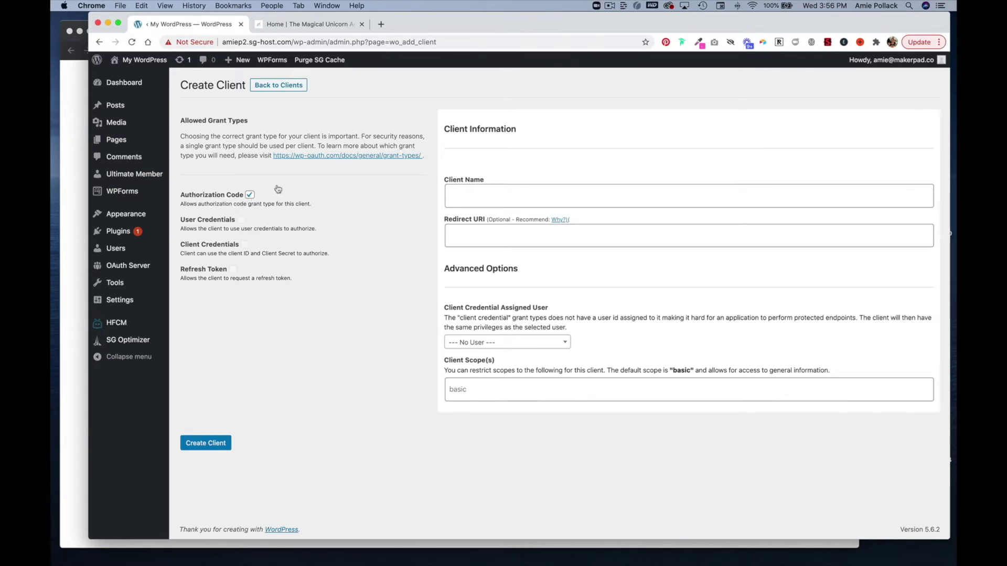
click(493, 195)
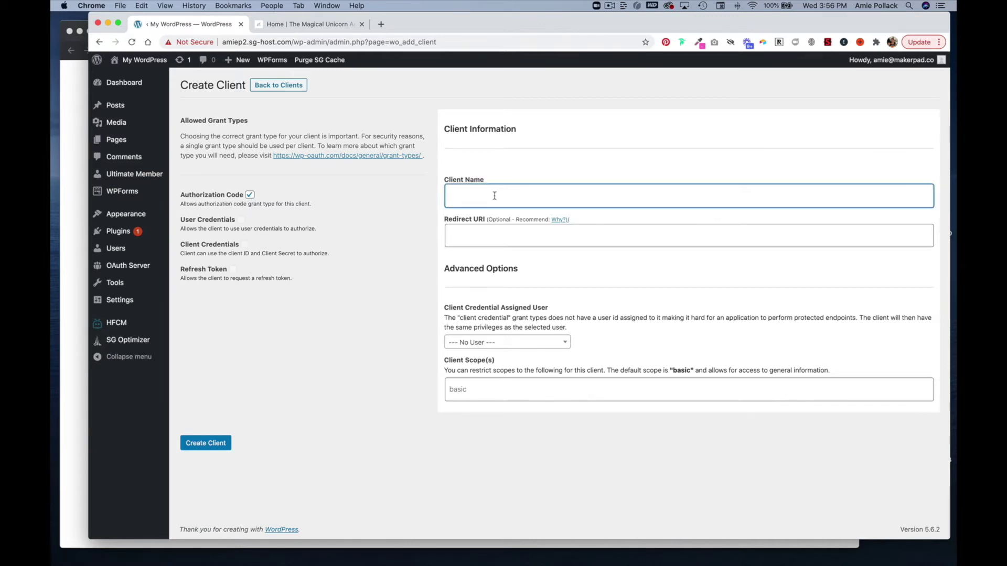
text(Circle)
Open Circle's Single Sign-On settings and keep WordPress (WP-OAuth) as the OAuth provider
click(331, 27)
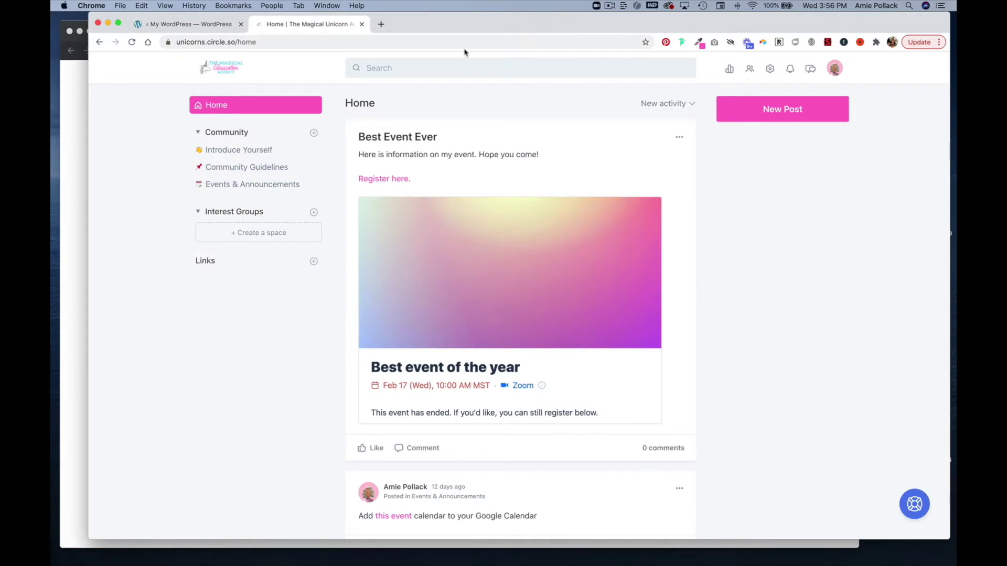
click(769, 70)
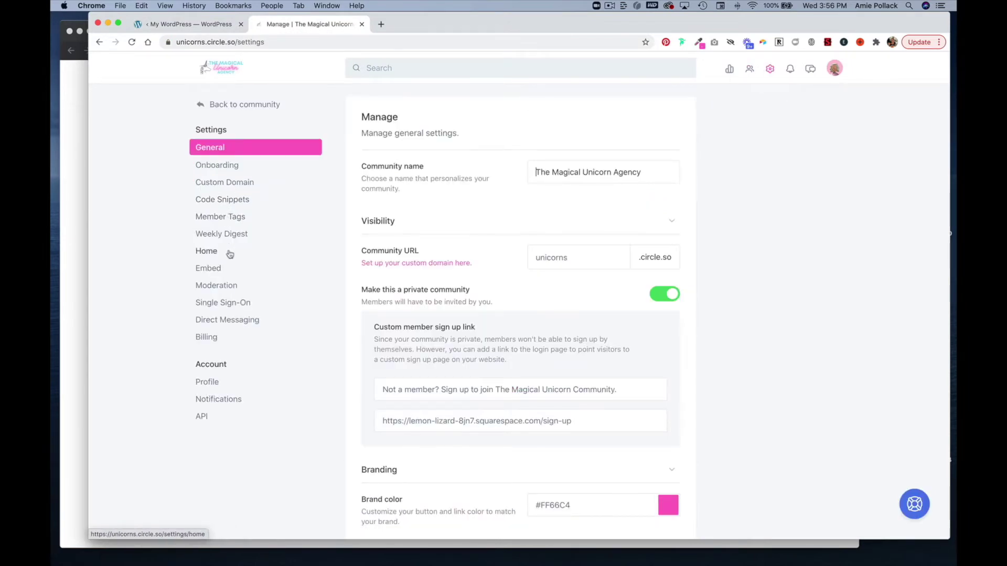
click(228, 302)
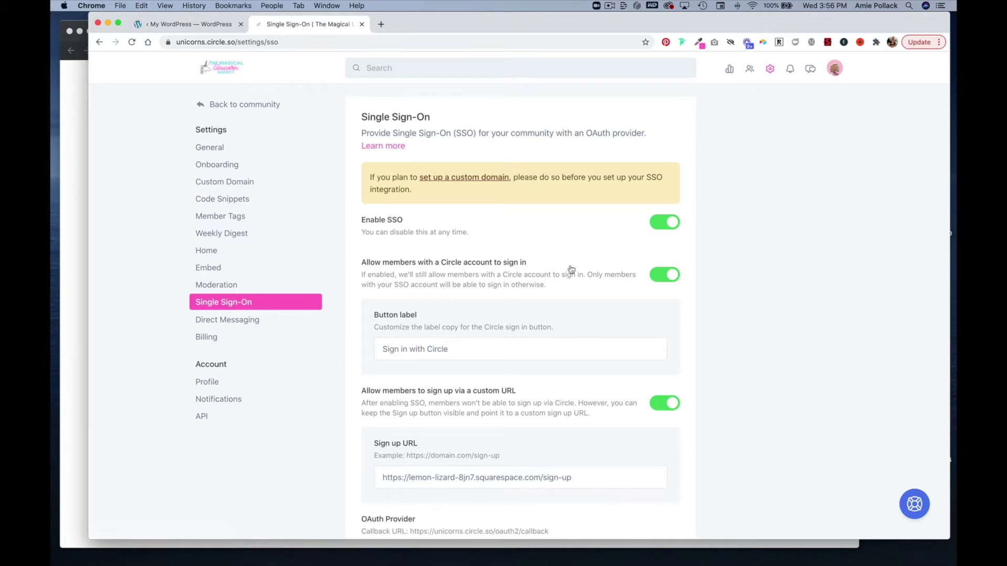
scroll(571, 269, down, 1)
scroll(569, 265, down, 2)
scroll(569, 267, down, 2)
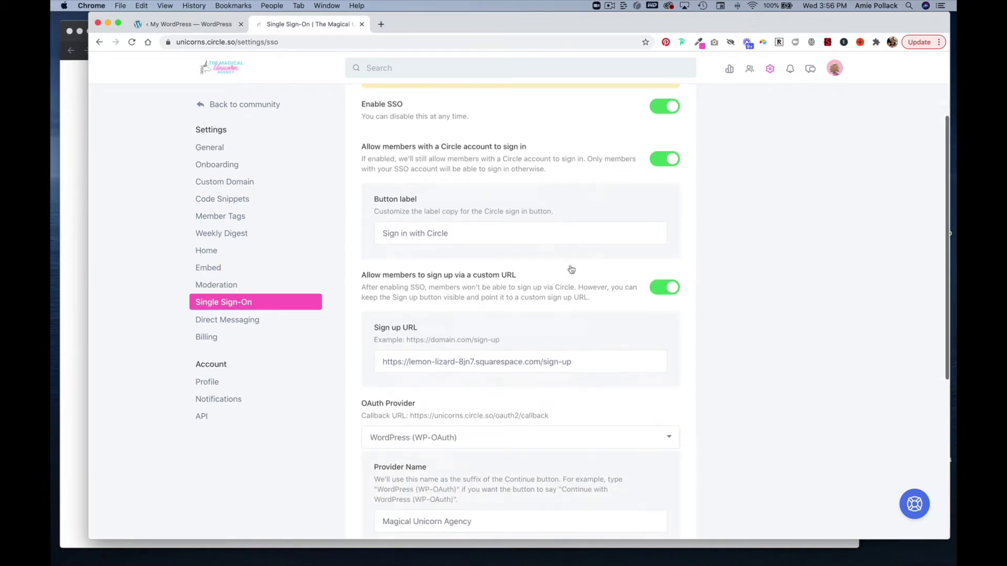
scroll(556, 260, down, 2)
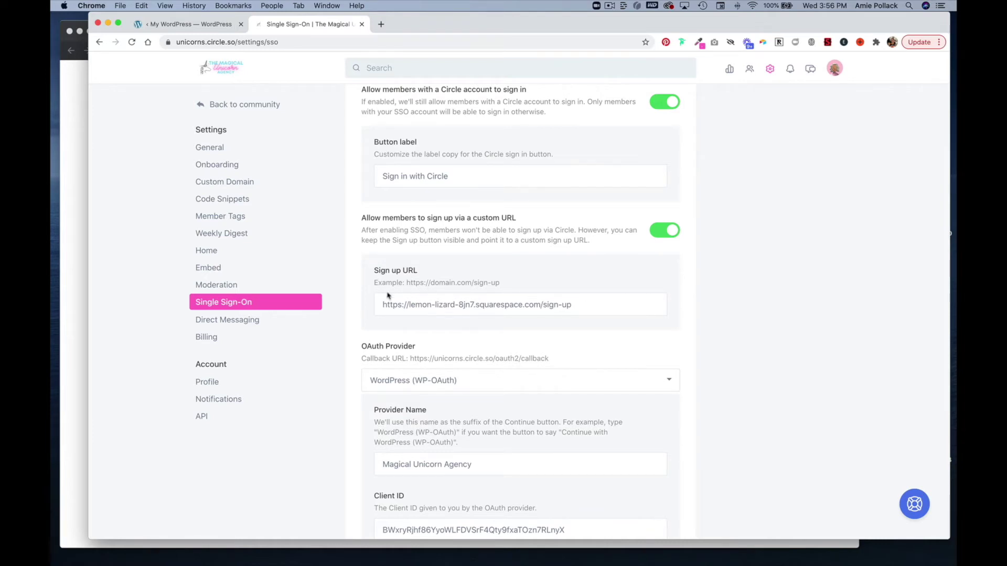
scroll(422, 292, down, 3)
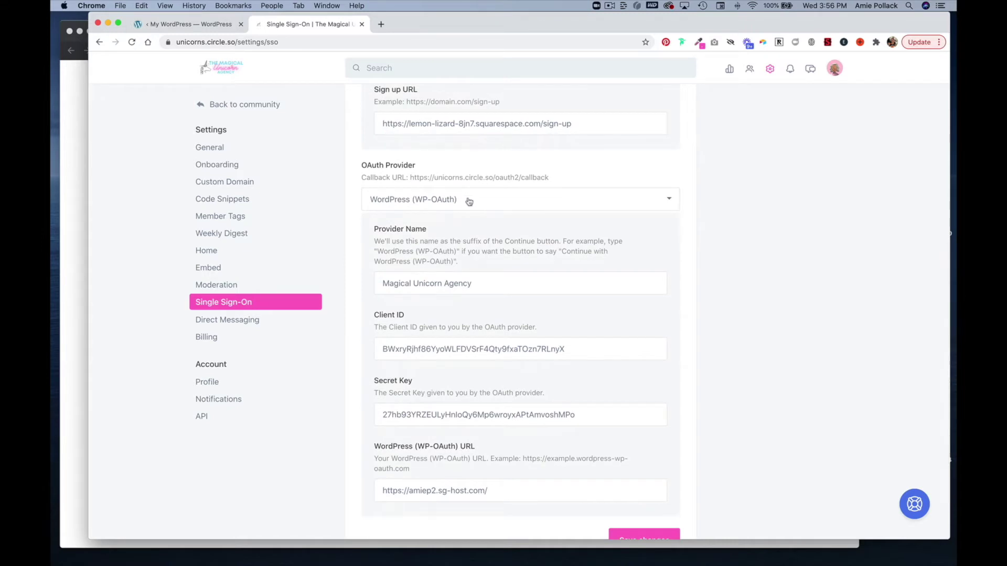
click(469, 201)
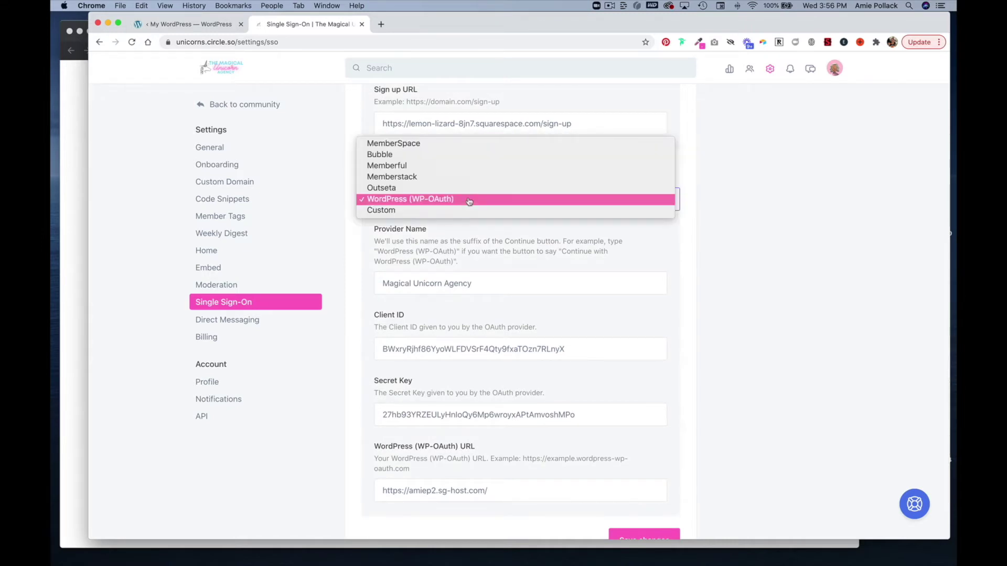
click(468, 200)
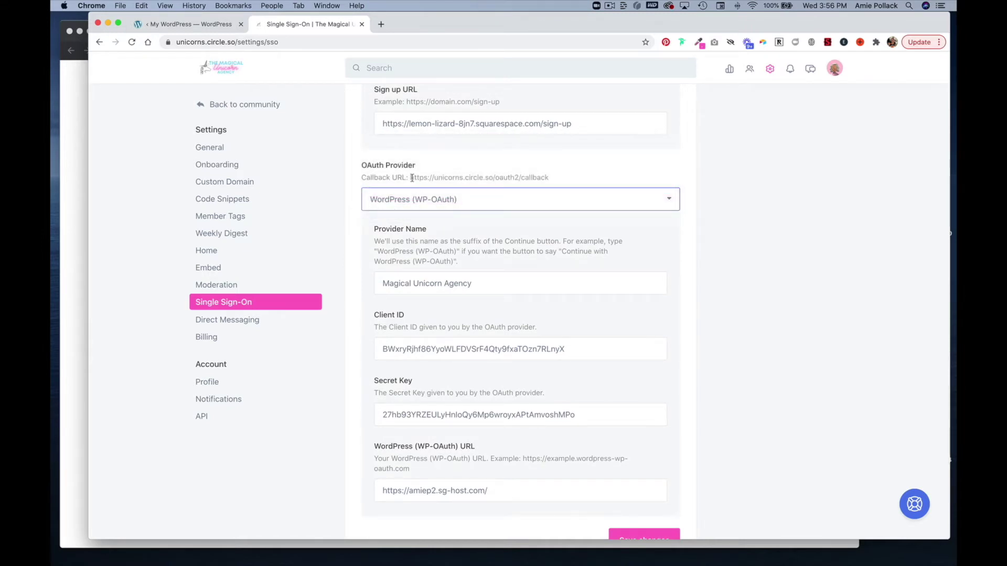
Paste Circle's callback URL as the Redirect URI and create the Circle client
drag(411, 177, 550, 182)
key(super+c)
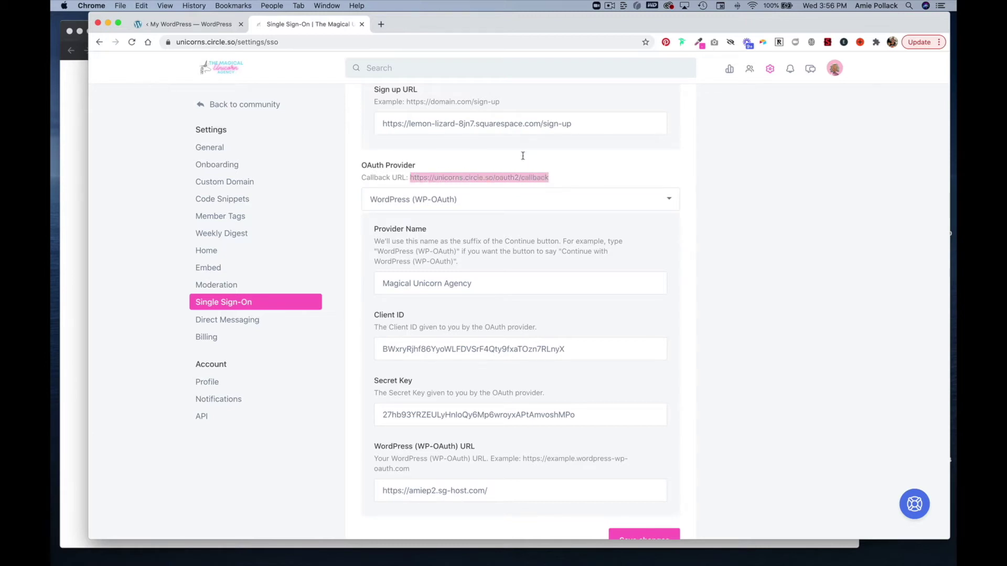
key(ctrl+shift+Tab)
click(504, 236)
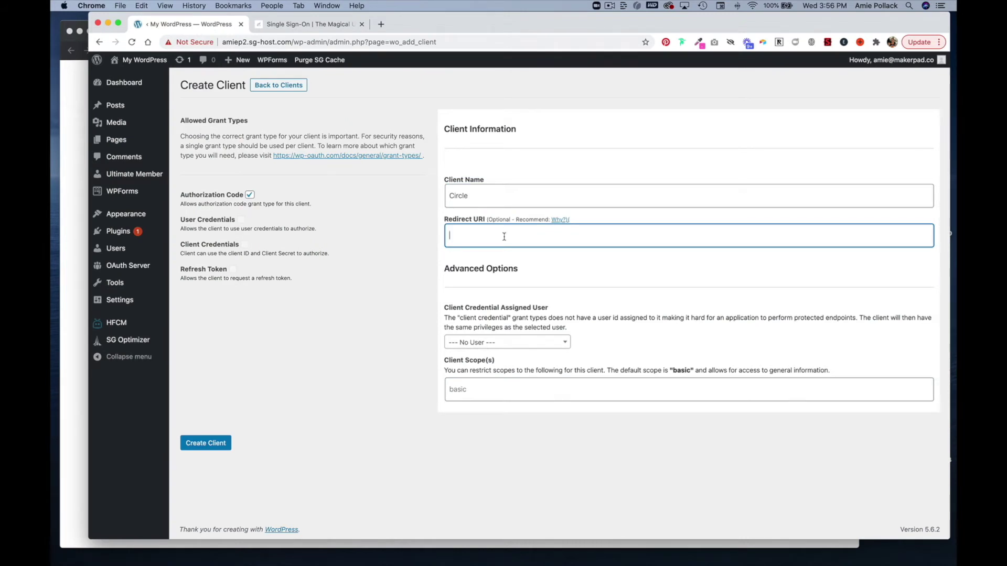
key(super+v)
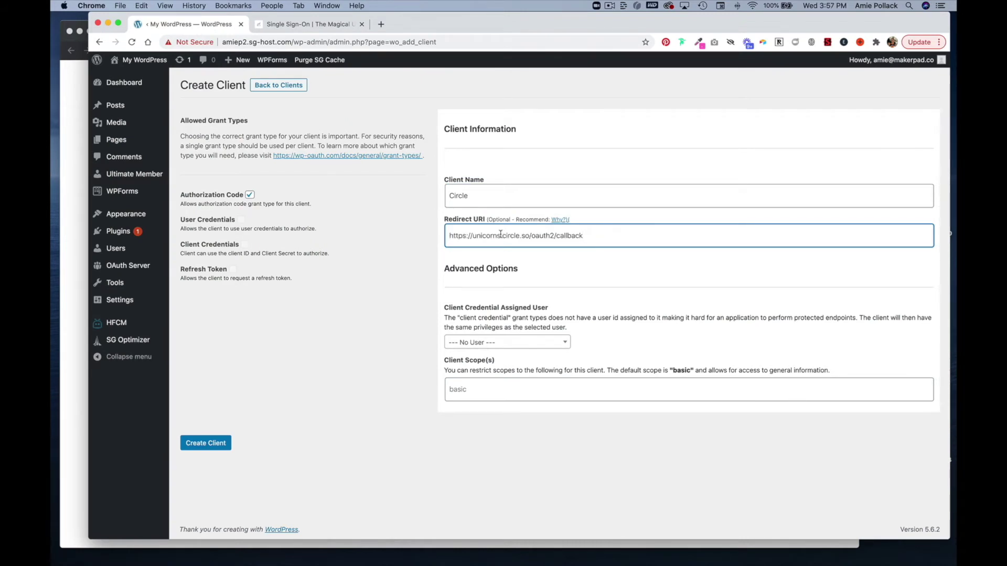
click(197, 444)
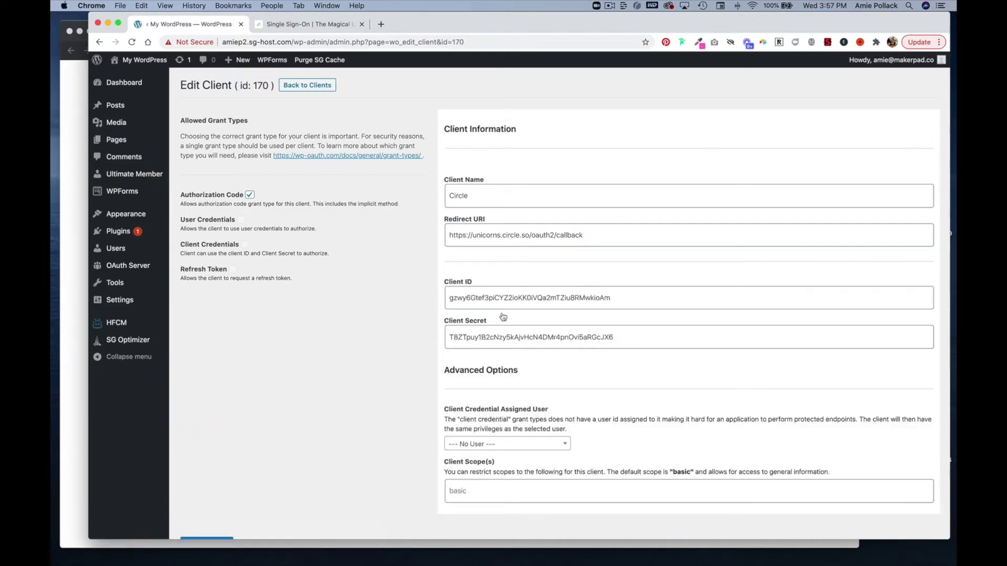
click(504, 304)
Copy the generated client ID and select Circle's existing Client ID
double_click(504, 303)
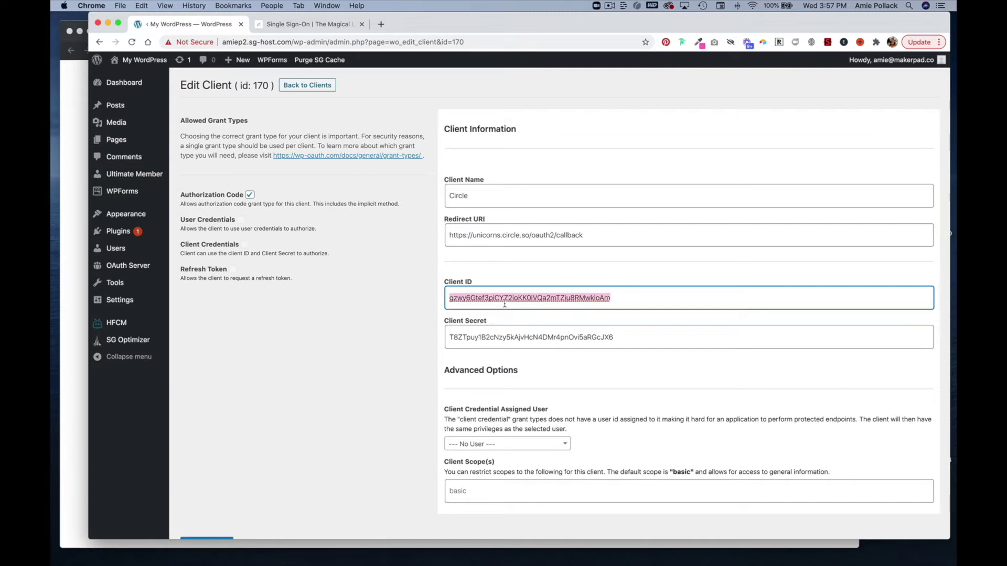
click(321, 26)
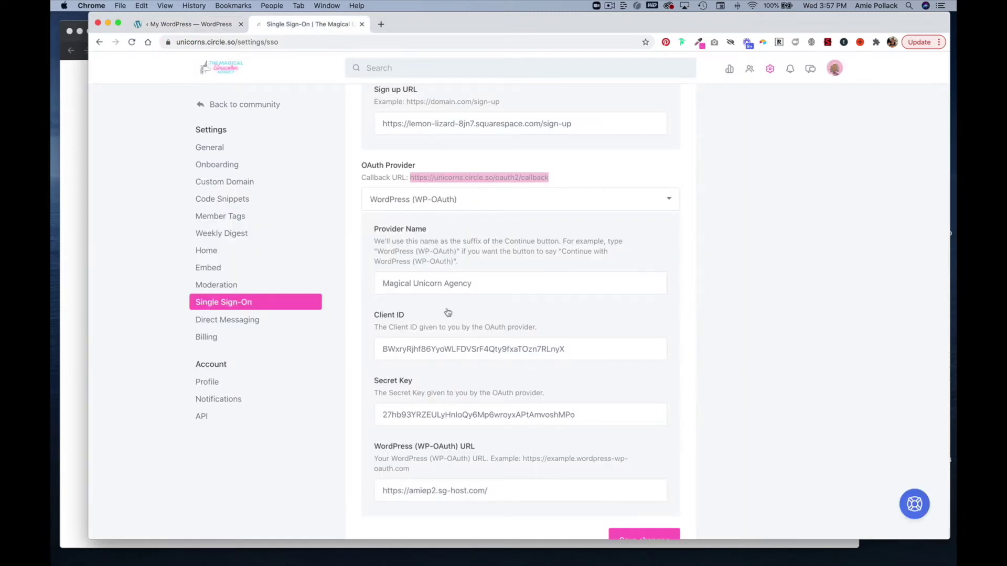
click(447, 349)
double_click(446, 350)
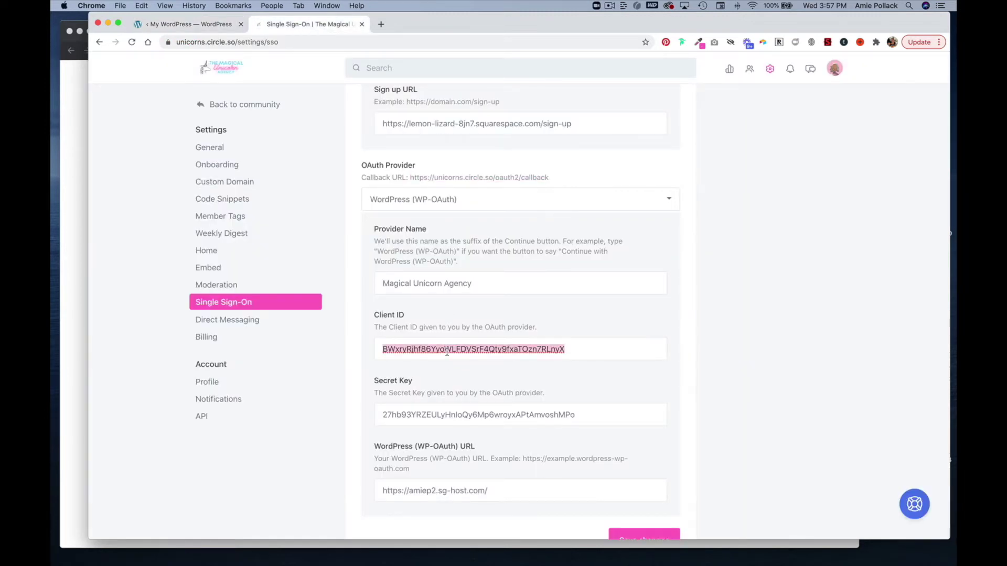
Copy the WordPress client secret and paste it over Circle's old Secret Key
click(202, 26)
click(529, 336)
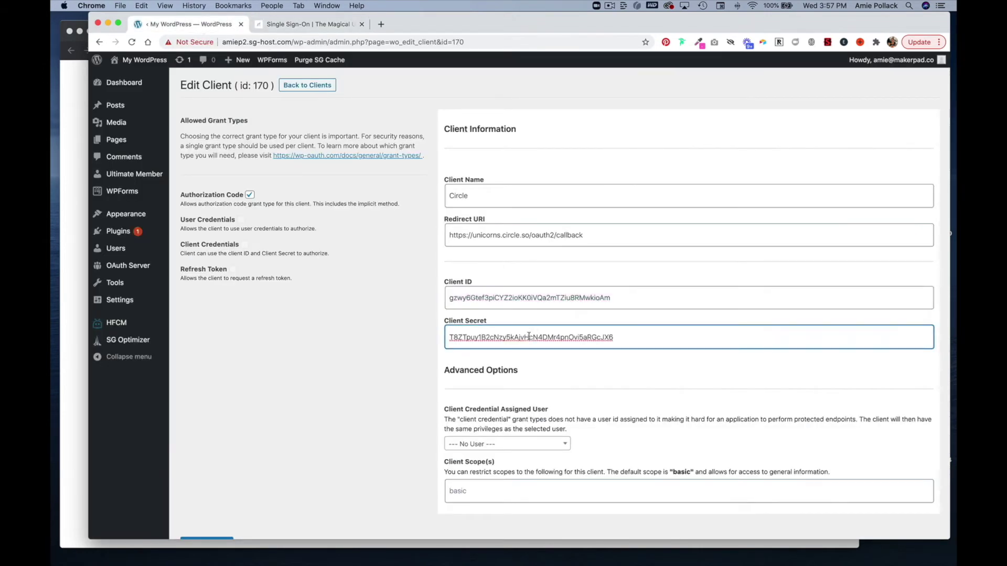
double_click(529, 336)
key(super+c)
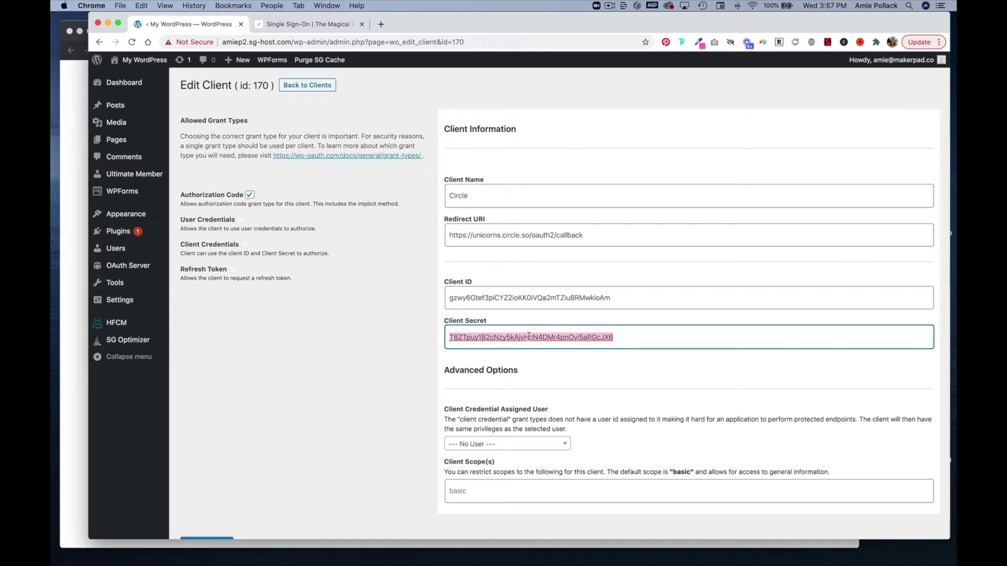
click(285, 24)
click(481, 414)
key(super+a)
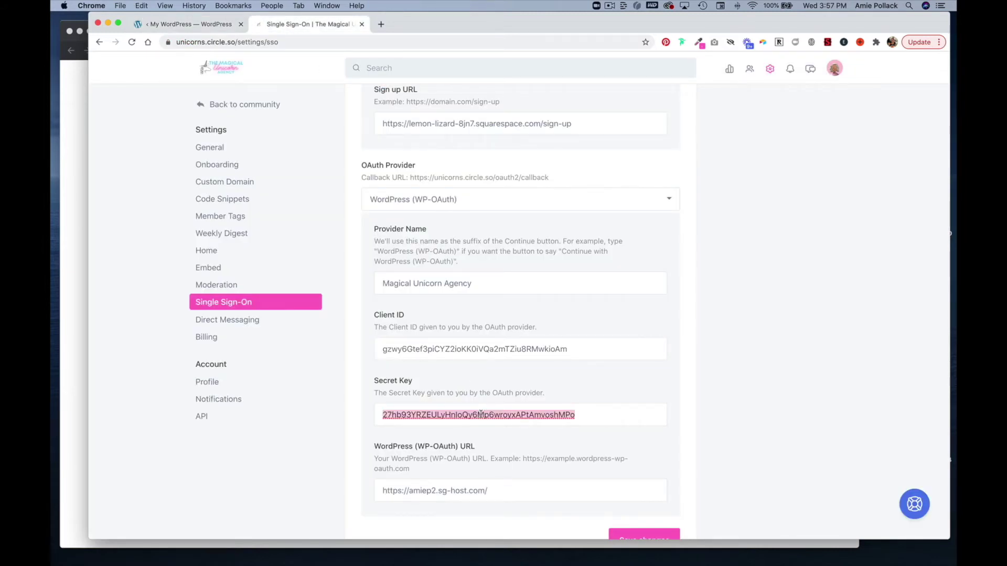
key(super+v)
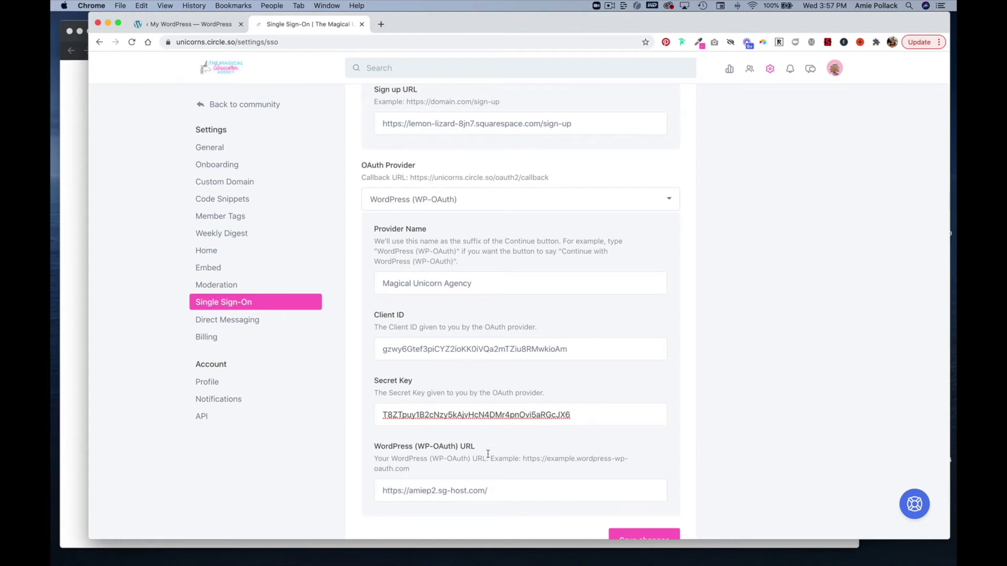
Check the WordPress (WP-OAuth) URL and save the single sign-on settings
scroll(485, 446, down, 2)
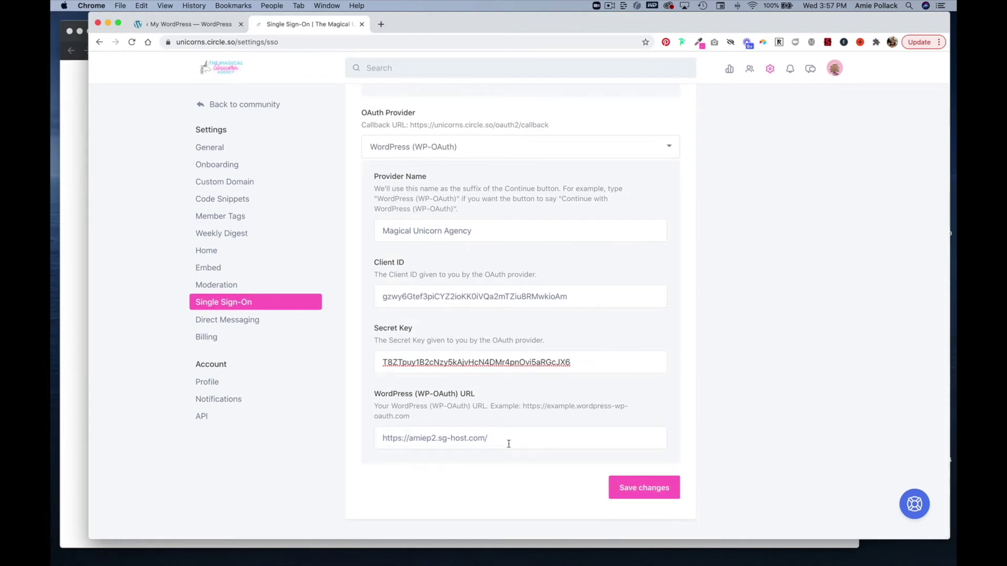
drag(507, 439, 371, 443)
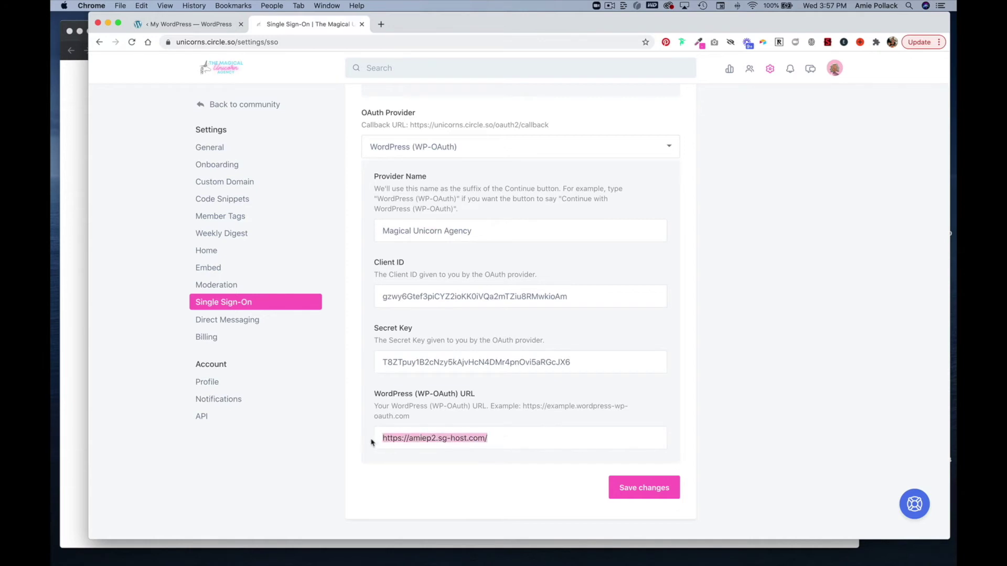
click(425, 485)
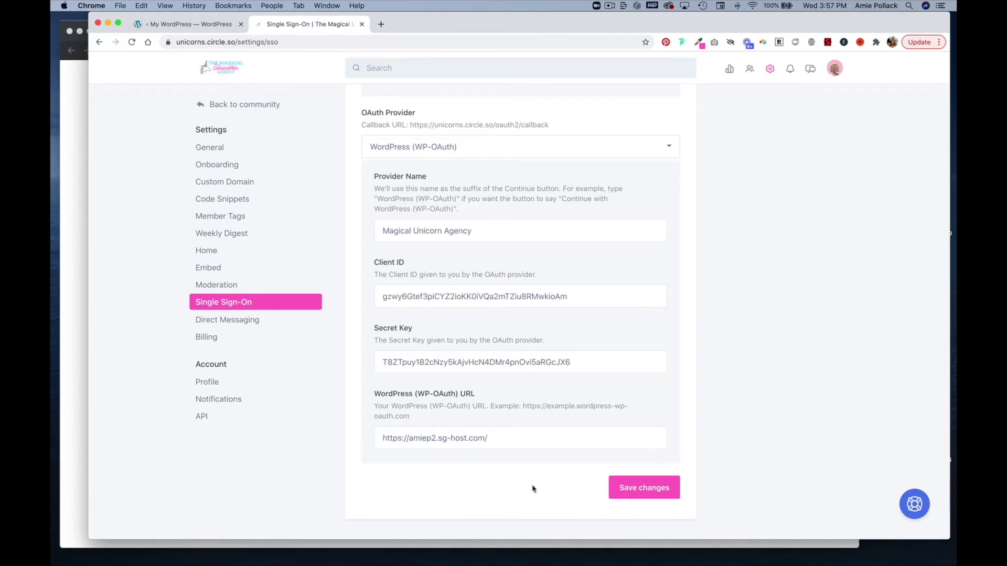
click(639, 491)
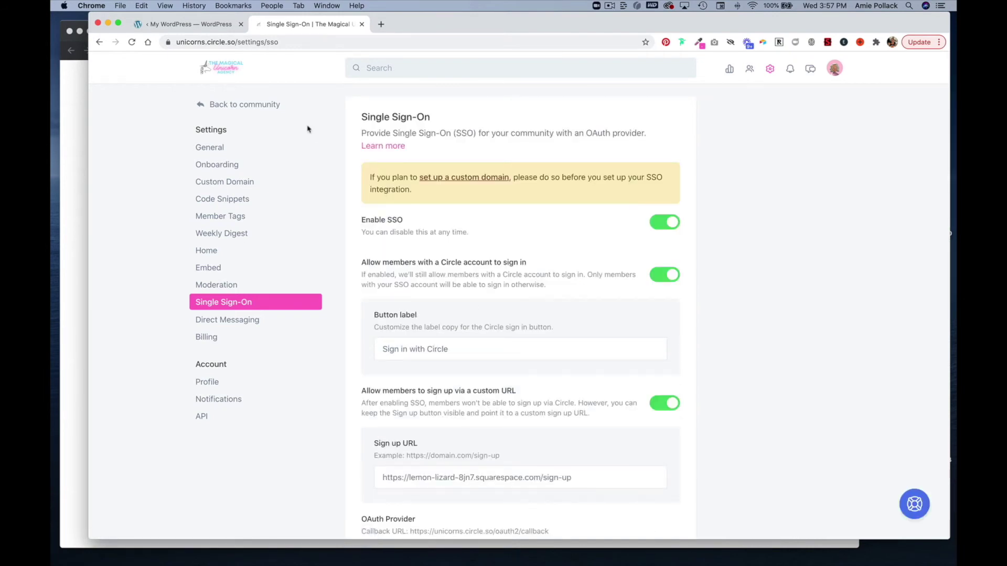
Update the Circle OAuth client, then bring the incognito profile window forward
click(208, 25)
scroll(340, 309, down, 2)
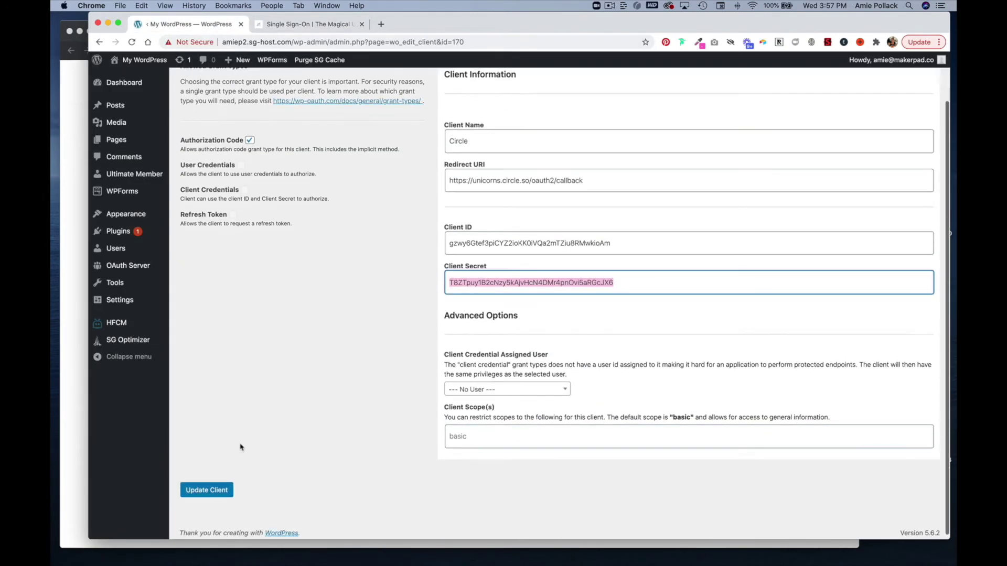
click(205, 494)
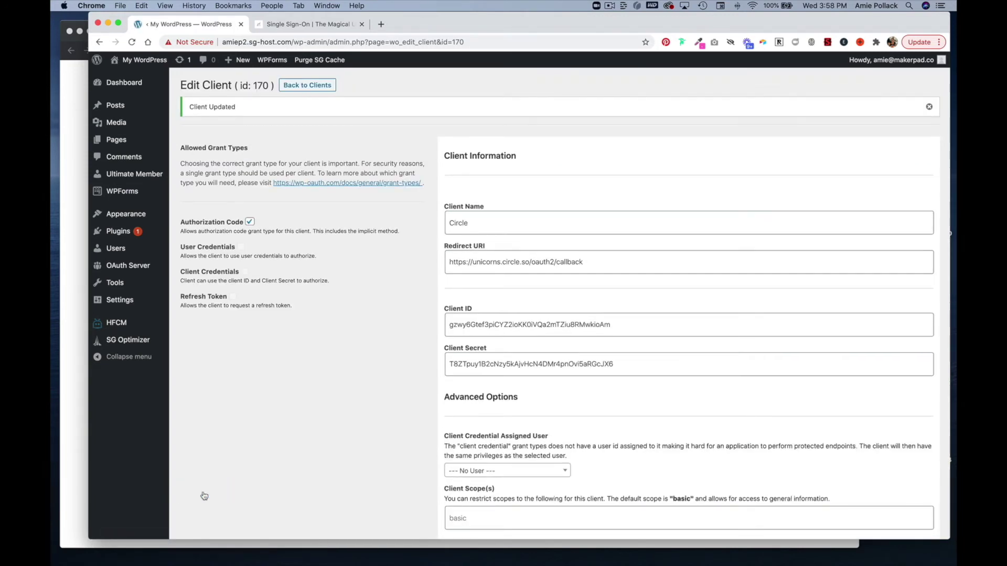
click(80, 446)
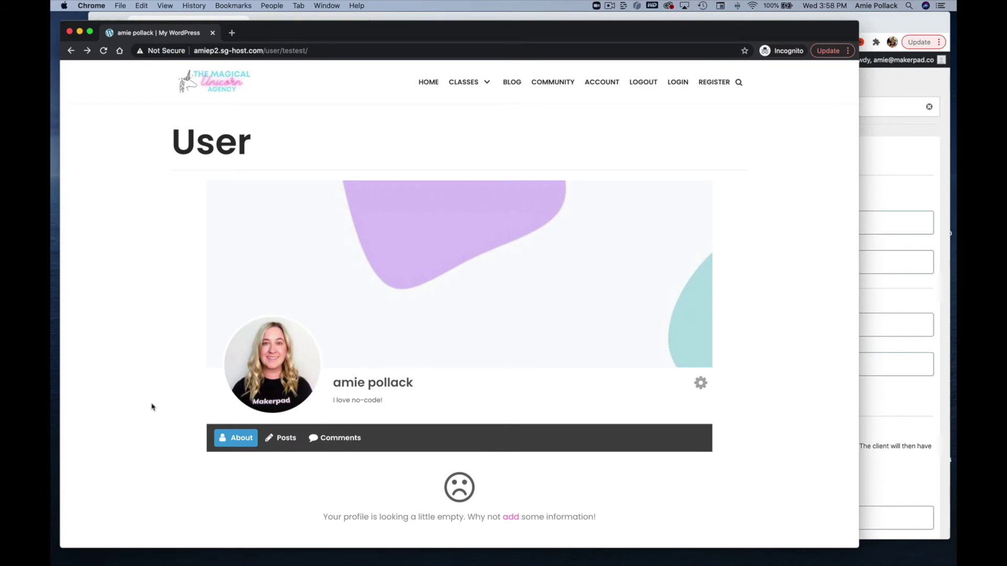
click(895, 207)
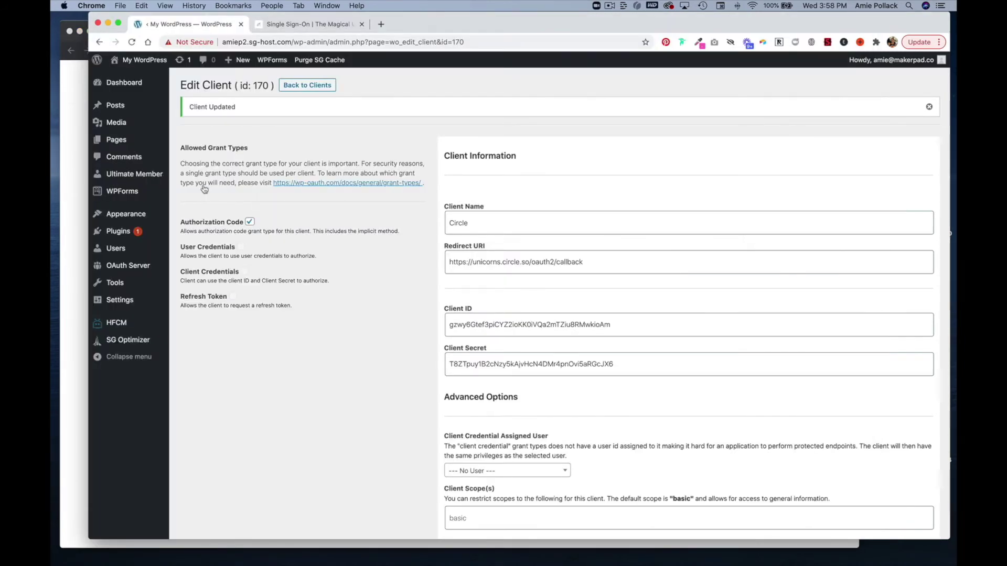
mouse_move(134, 174)
click(82, 182)
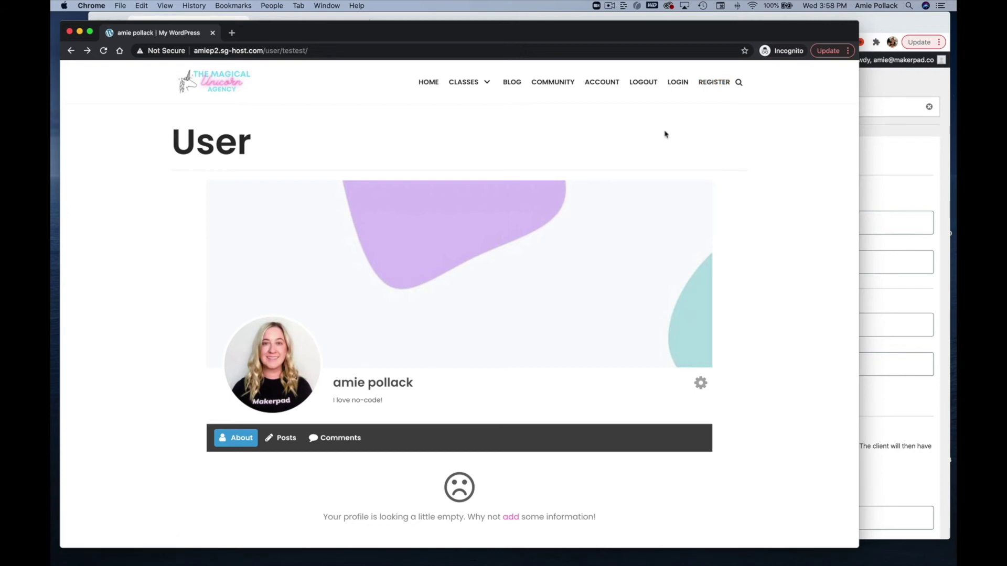
Try signing into the community via COMMUNITY and Continue with Magical Unicorn
click(559, 92)
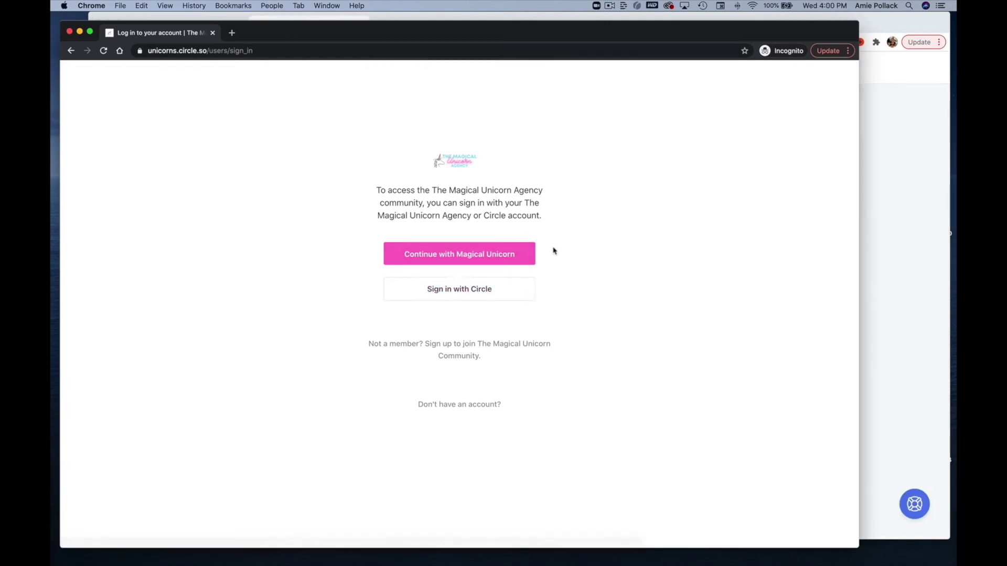
click(453, 254)
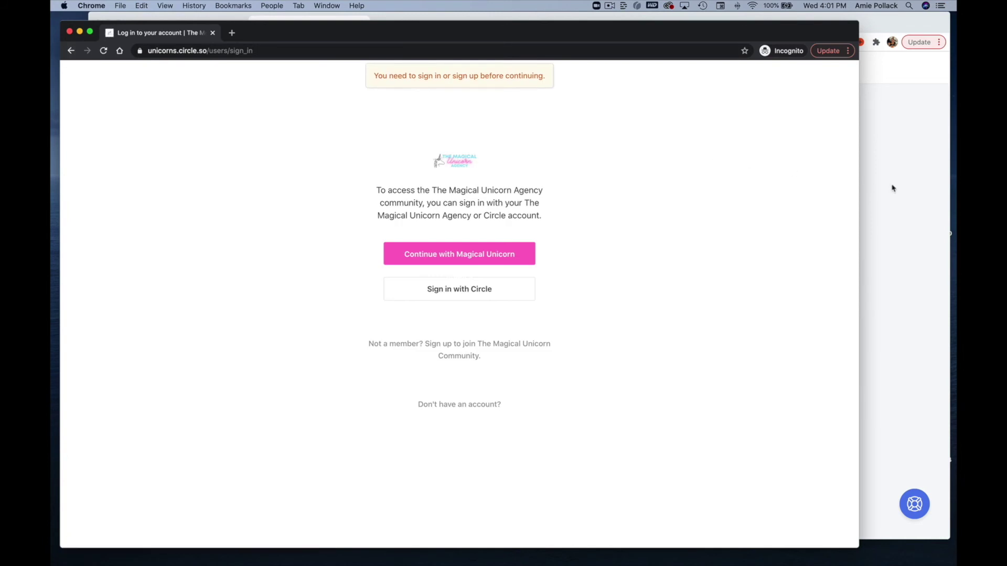
click(892, 188)
Save the OAuth Server settings, then return to the incognito Circle sign-in window
click(195, 26)
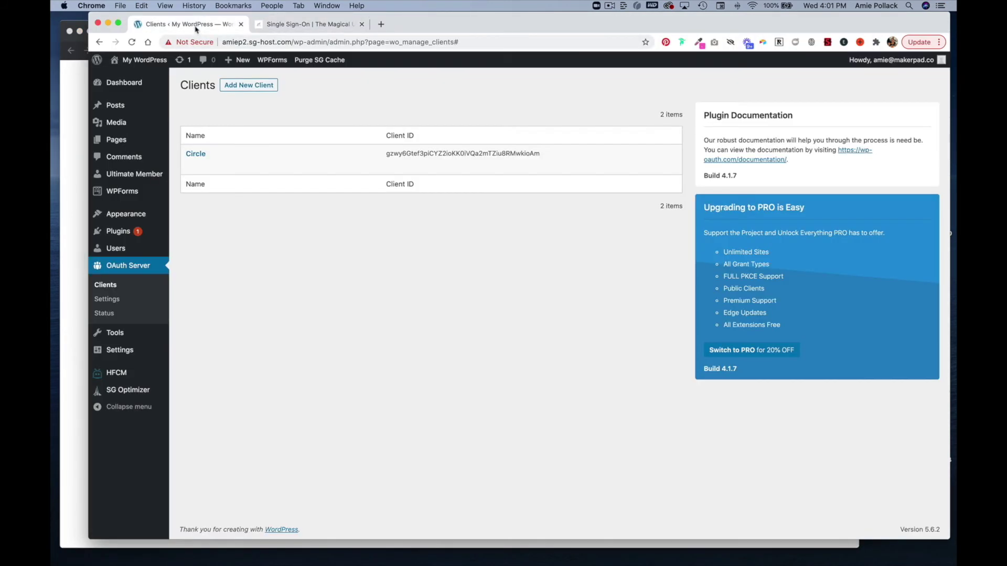
click(114, 300)
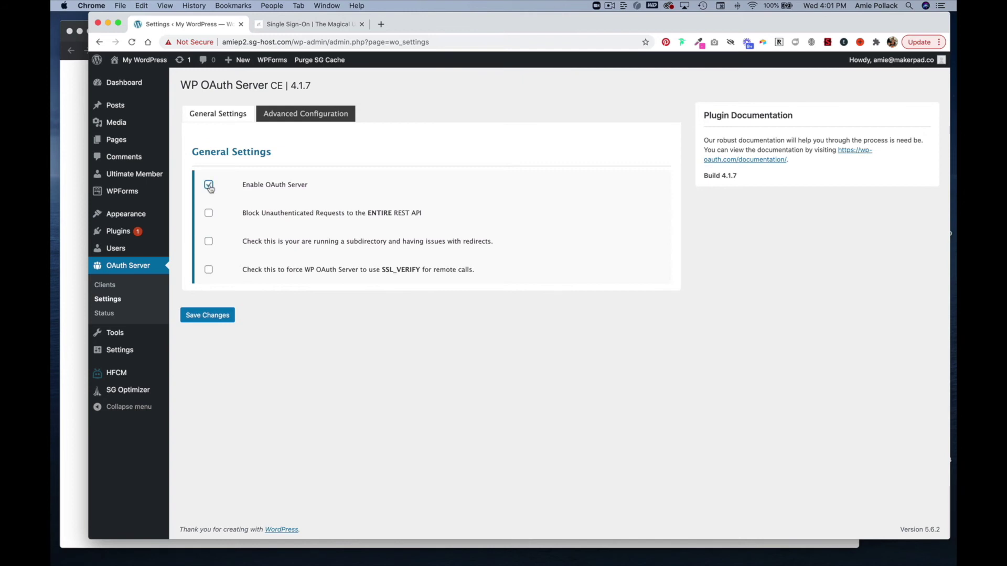
click(200, 316)
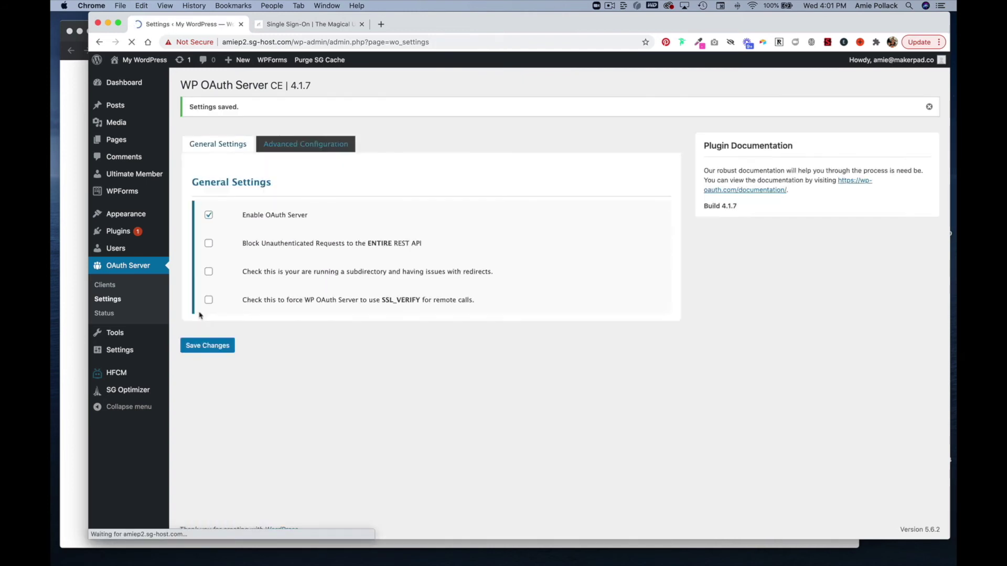
click(76, 286)
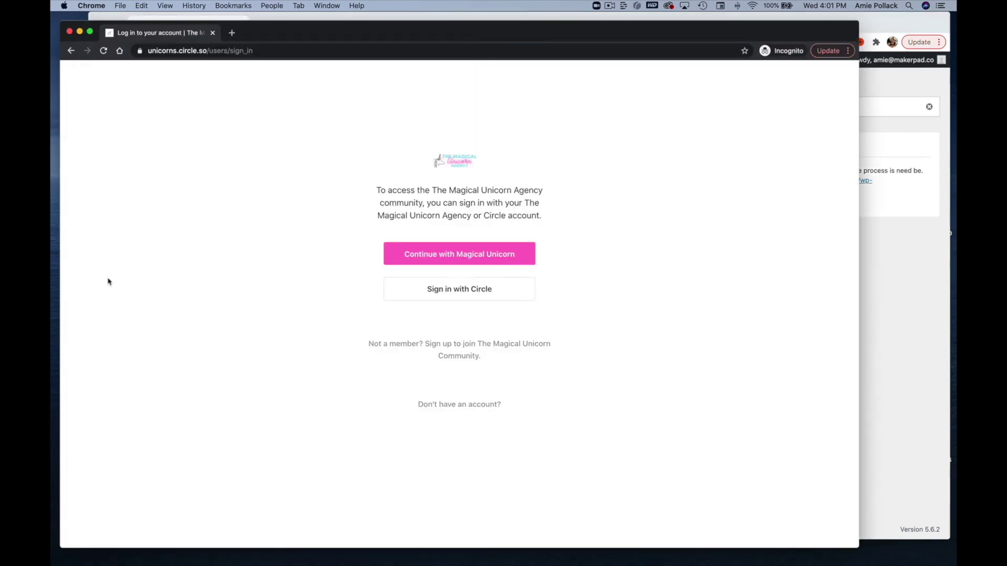
Go back, open Account > COMMUNITY and choose Continue with Magical Unicorn
click(71, 50)
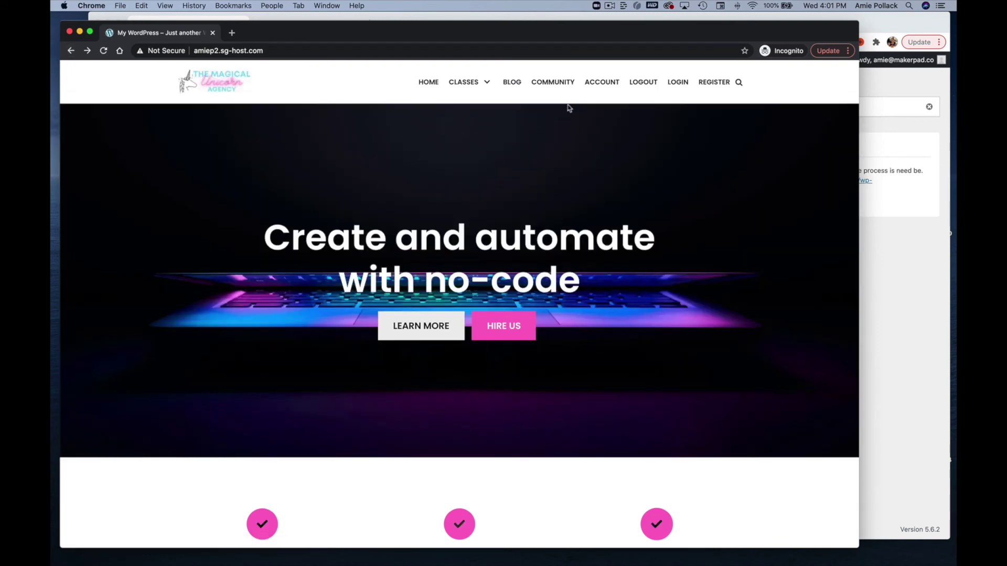
click(608, 86)
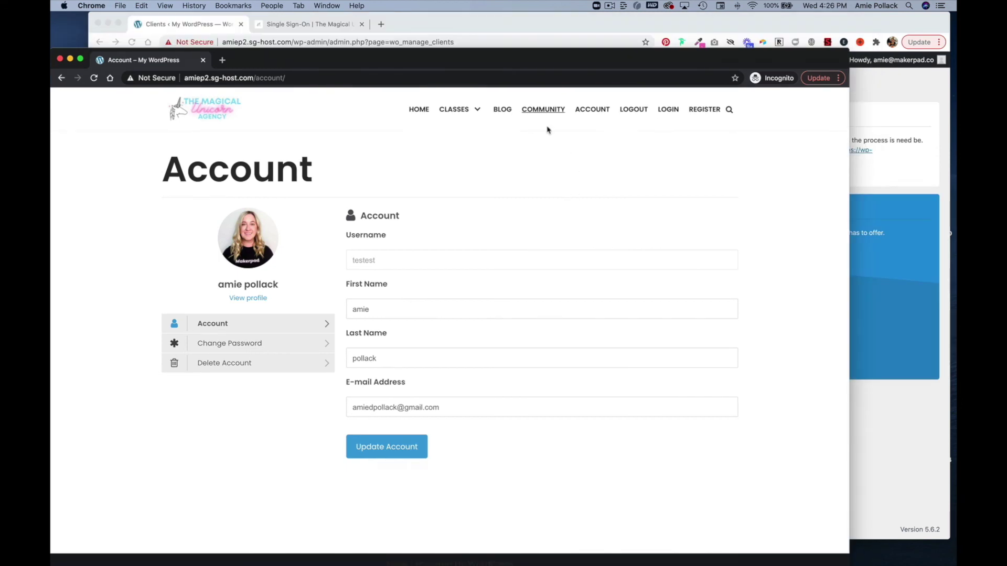
click(542, 112)
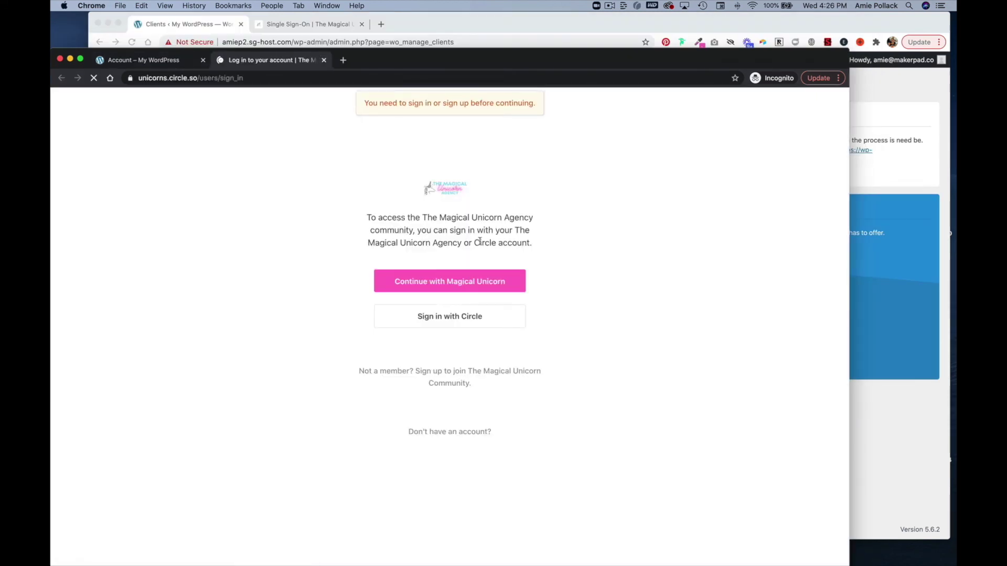
click(438, 283)
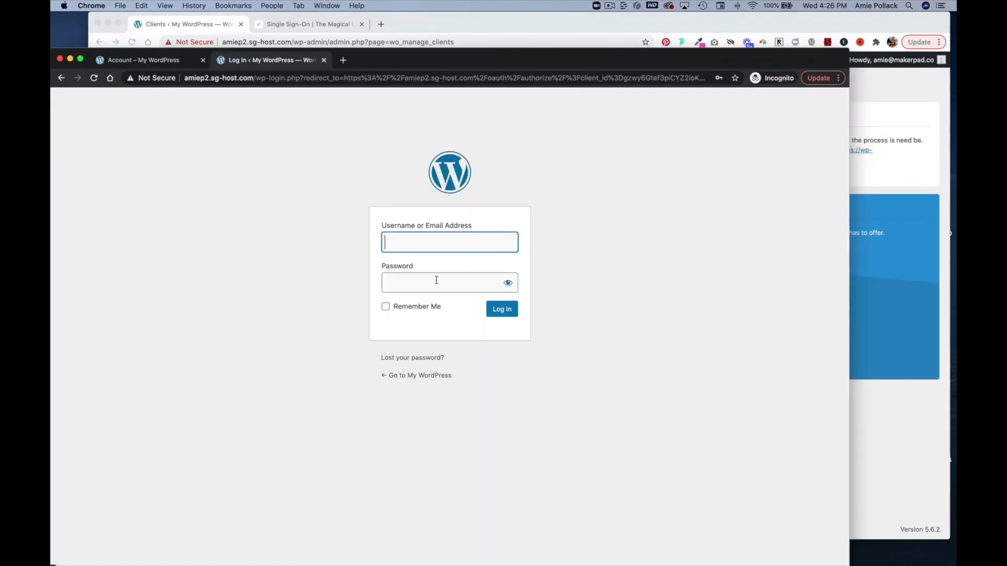
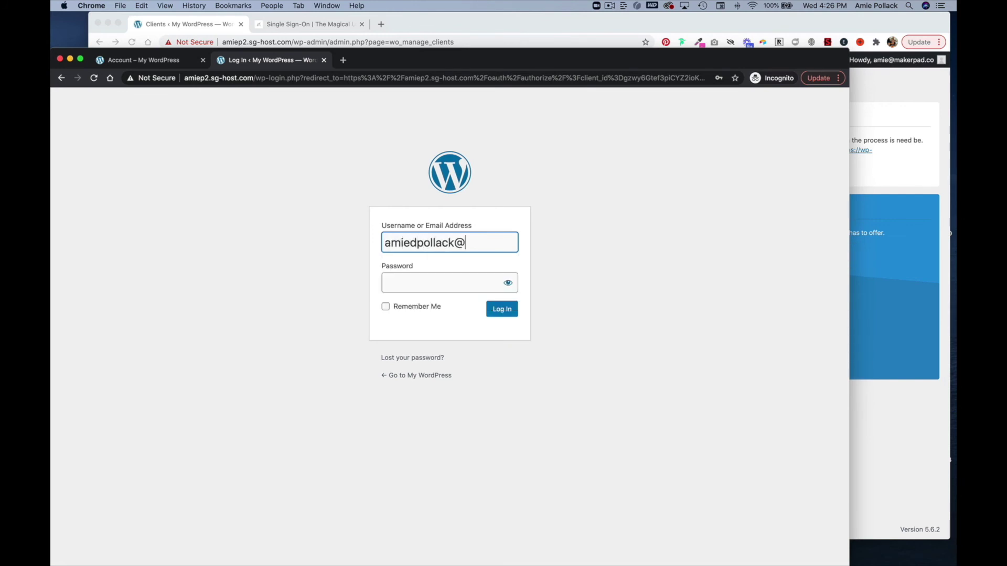
key(Tab)
text(••)
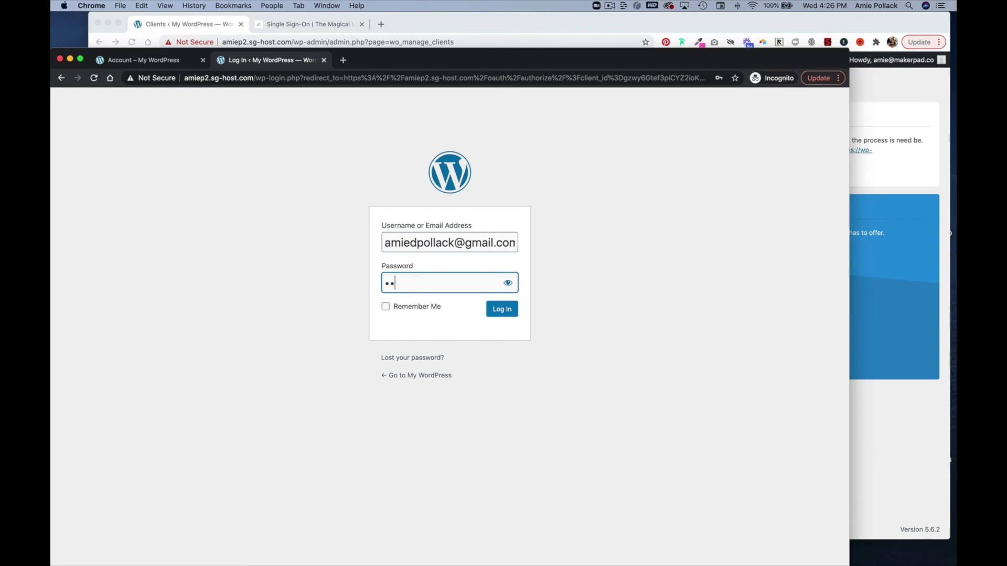
text(••••••••••)
text(••••)
key(Return)
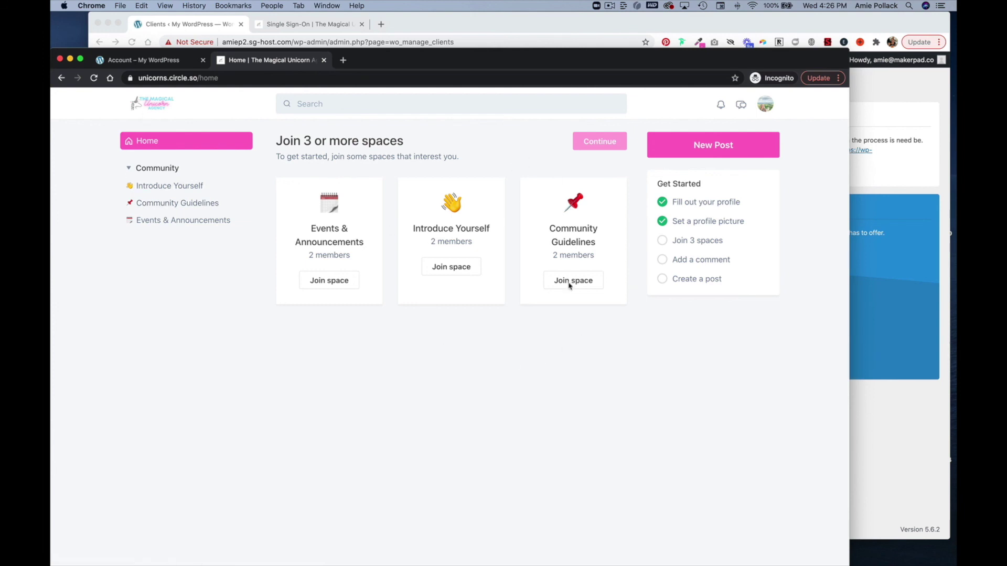
Close the Circle Home tab and reopen the community from the Account page's COMMUNITY link
click(325, 61)
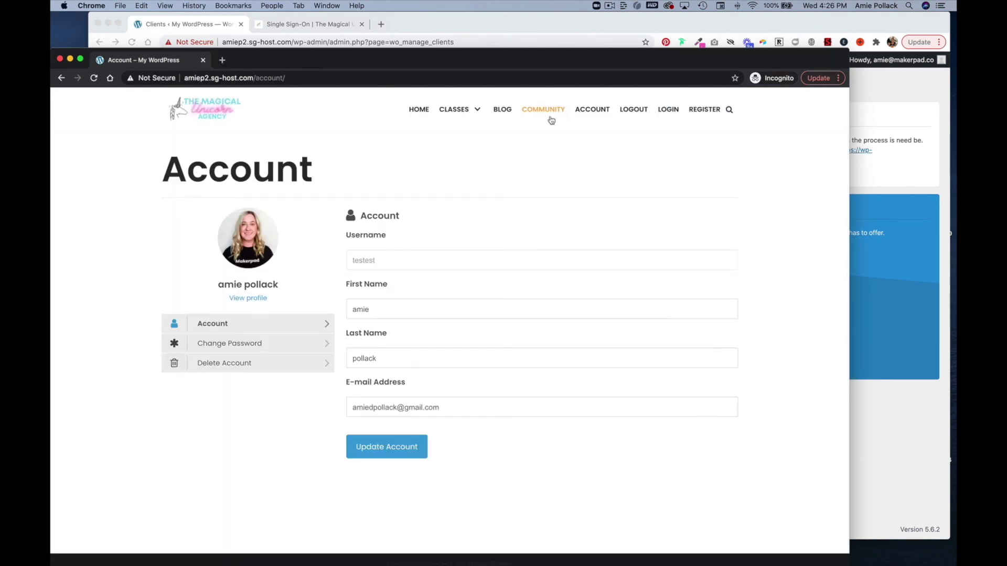
click(545, 112)
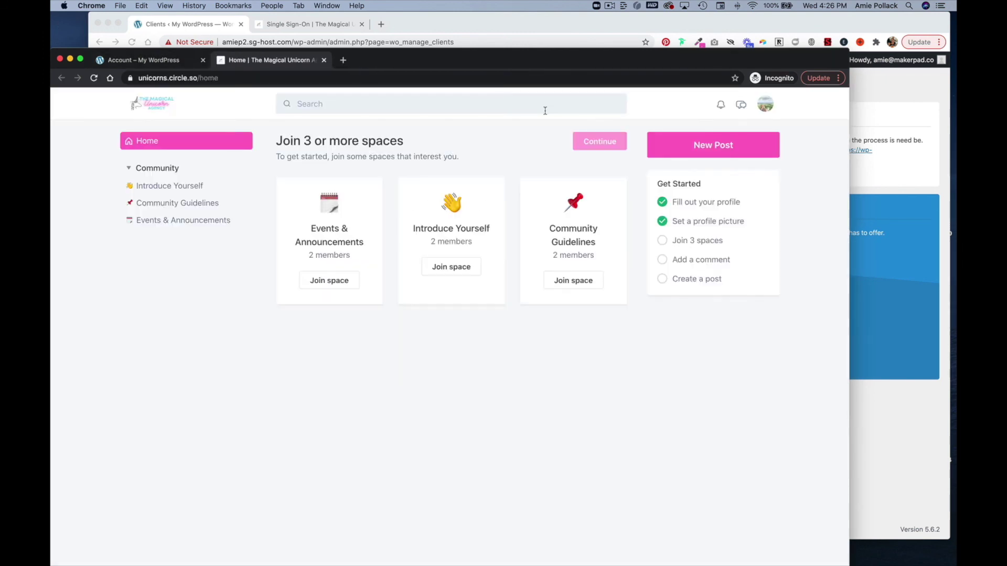